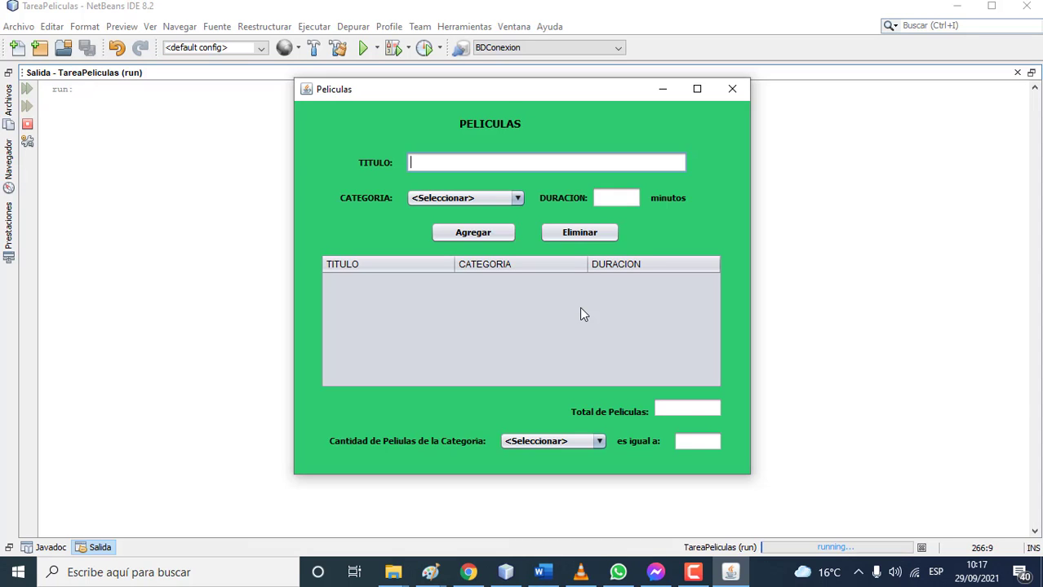
- Enter the movie title "Laa fuga" and try to add it without a category
text(Laa fuga)
click(484, 236)
click(574, 313)
- Set the movie's category to Accion and correct its title to "La fuga"
click(462, 203)
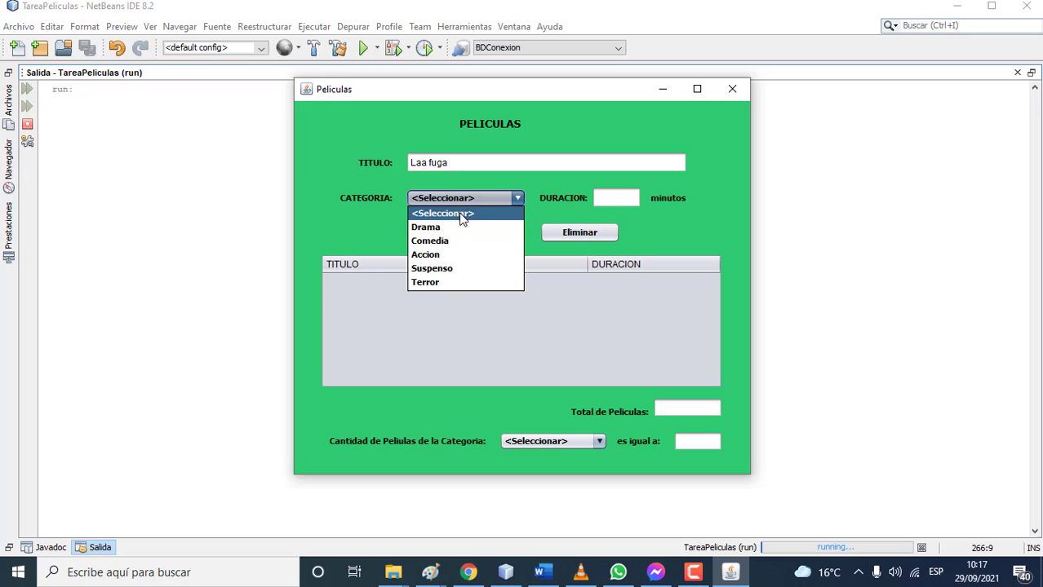
click(448, 254)
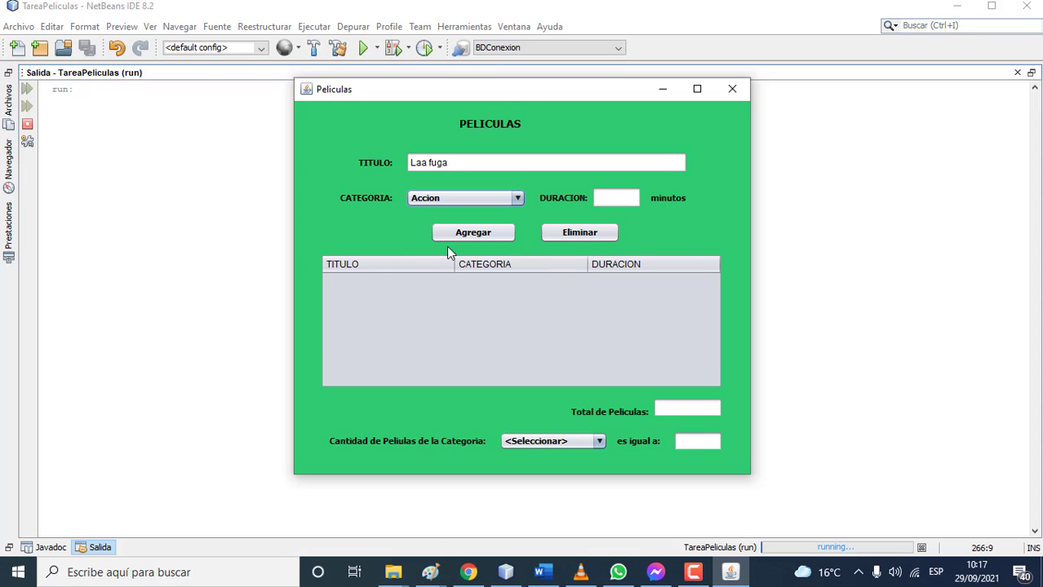
click(426, 163)
key(BackSpace)
- Try to add "La fuga" without a duration, and add it with a duration of 45 minutes
click(473, 231)
click(574, 315)
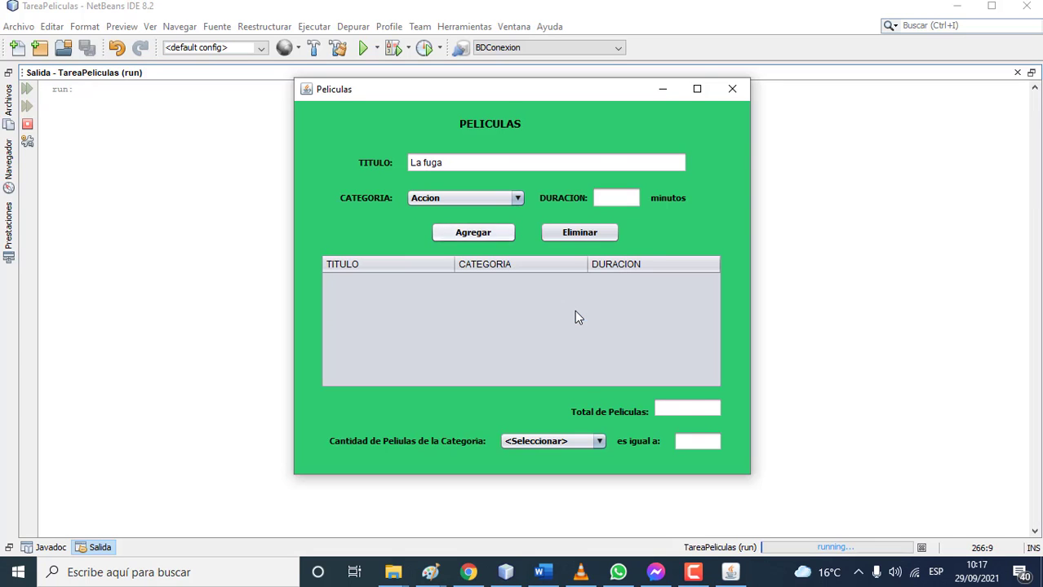
text(45)
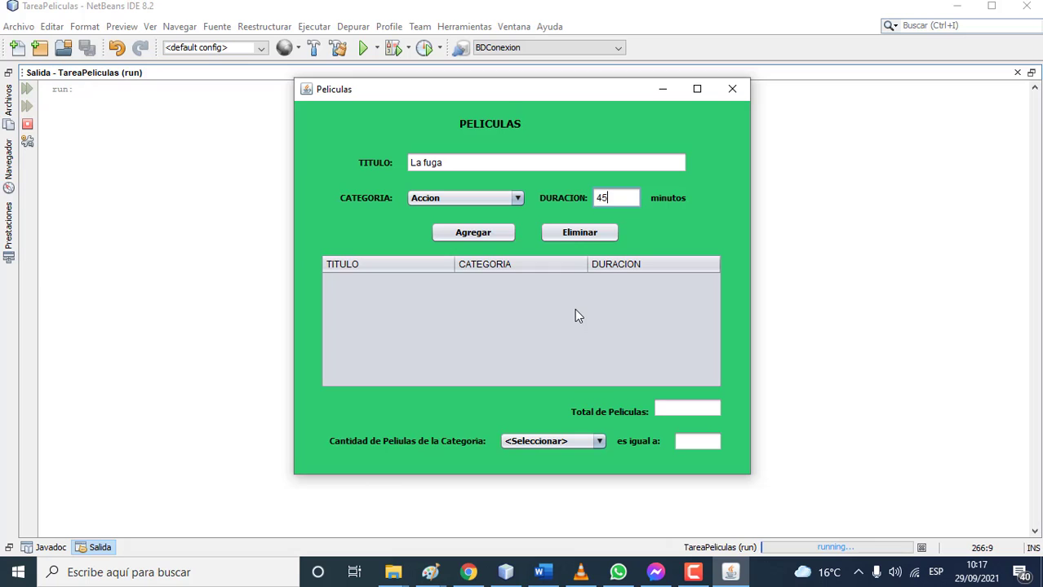
click(472, 233)
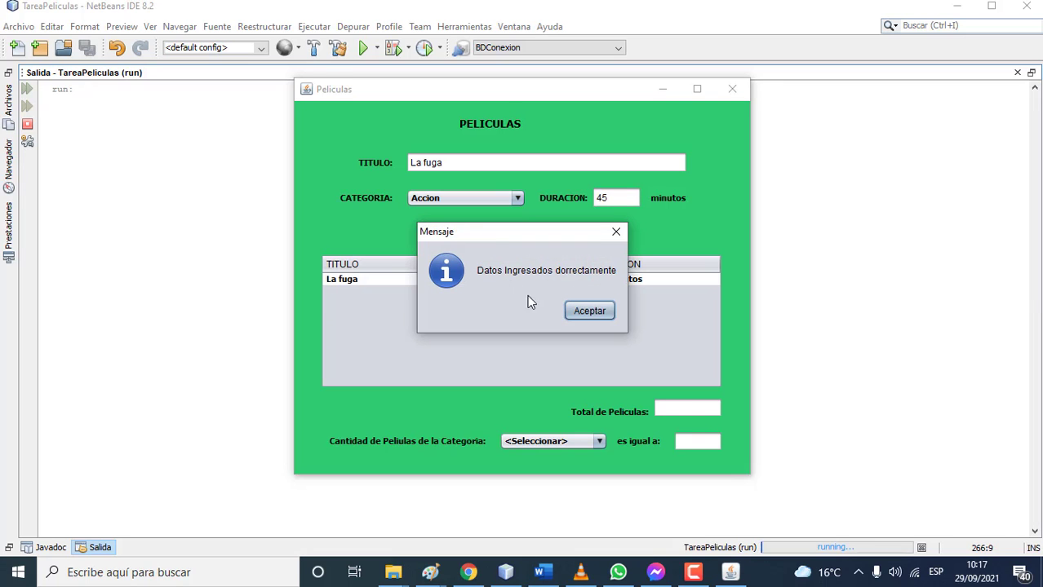
click(575, 315)
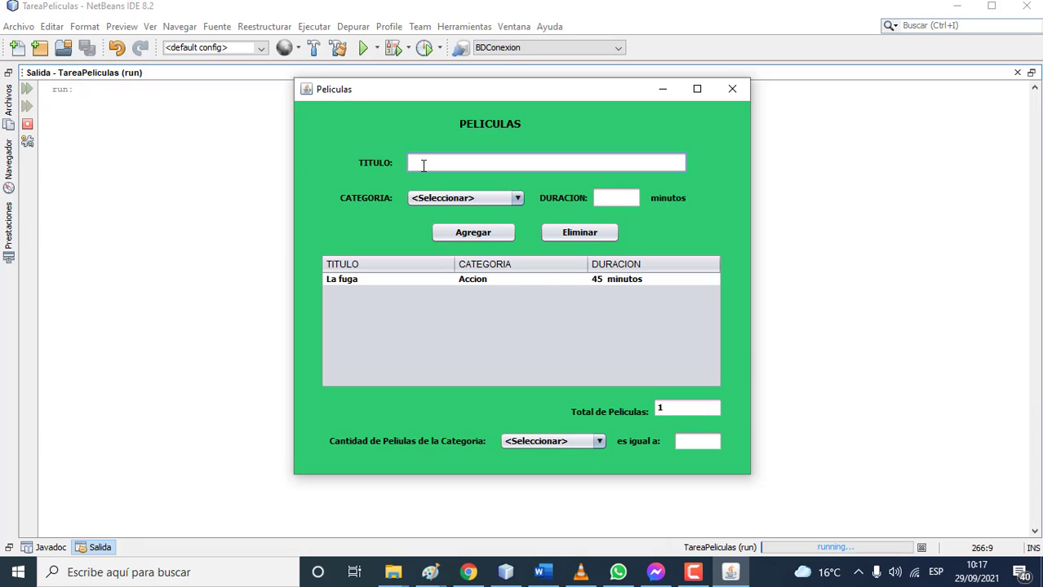
- Enter a second movie titled "El Aro" and set its category to Suspenso
text(El)
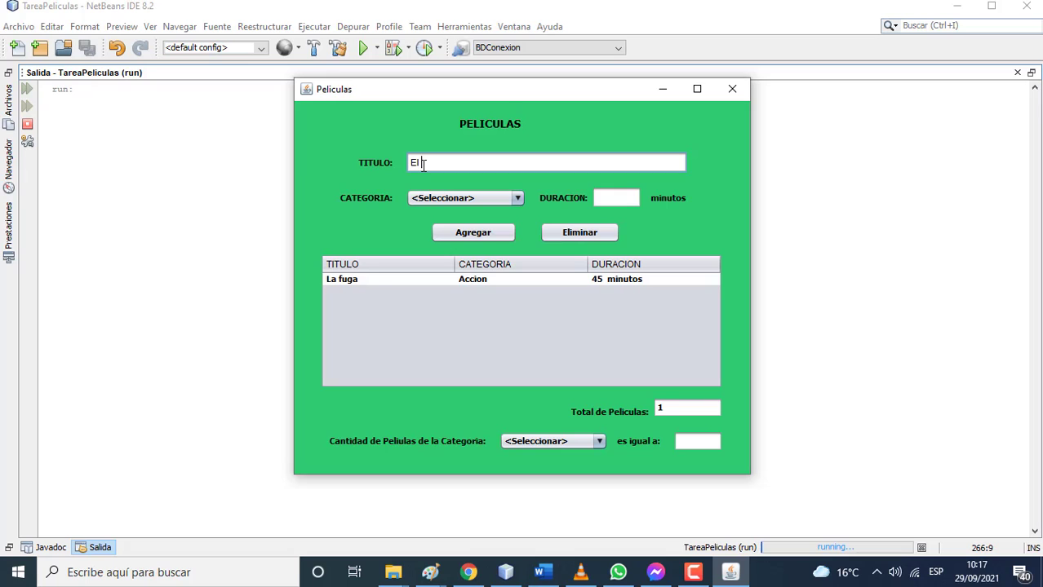
text( Tr)
text(o)
key(BackSpace)
text(ro)
click(454, 200)
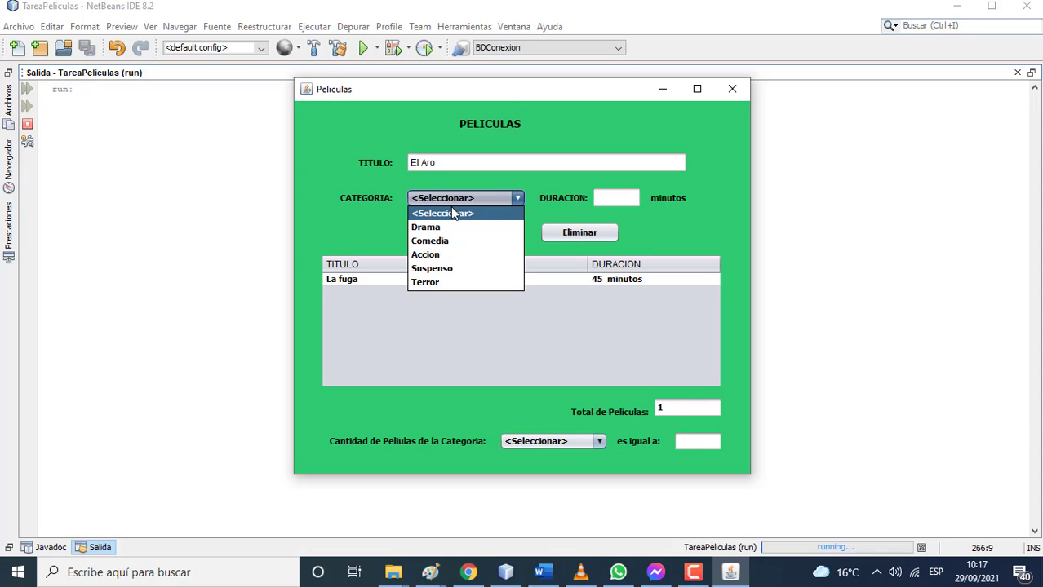
click(441, 268)
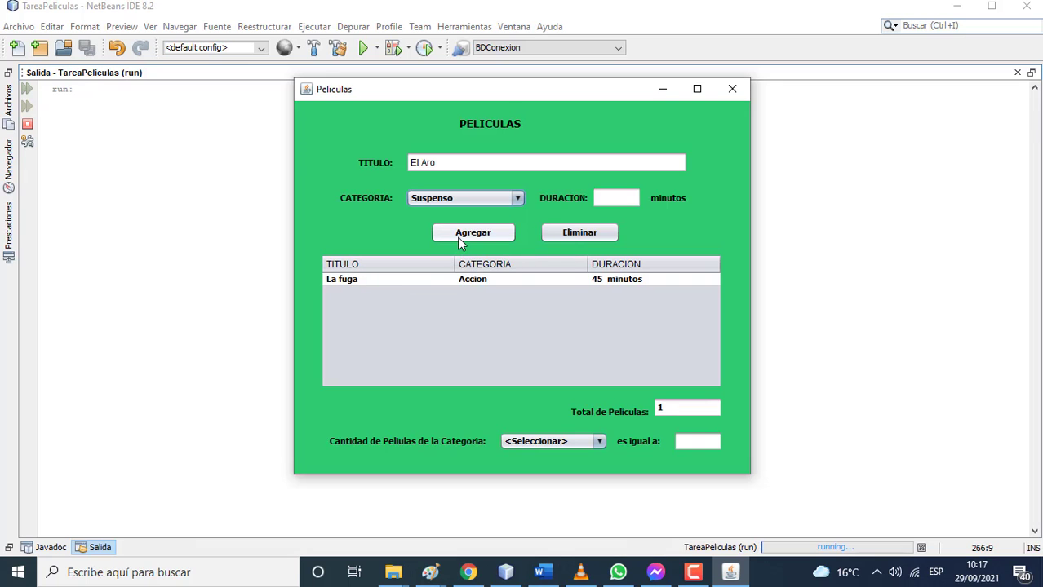
- Try to add "El Aro" without a duration, and add it with a duration of 50 minutes
click(457, 236)
click(581, 311)
text(5)
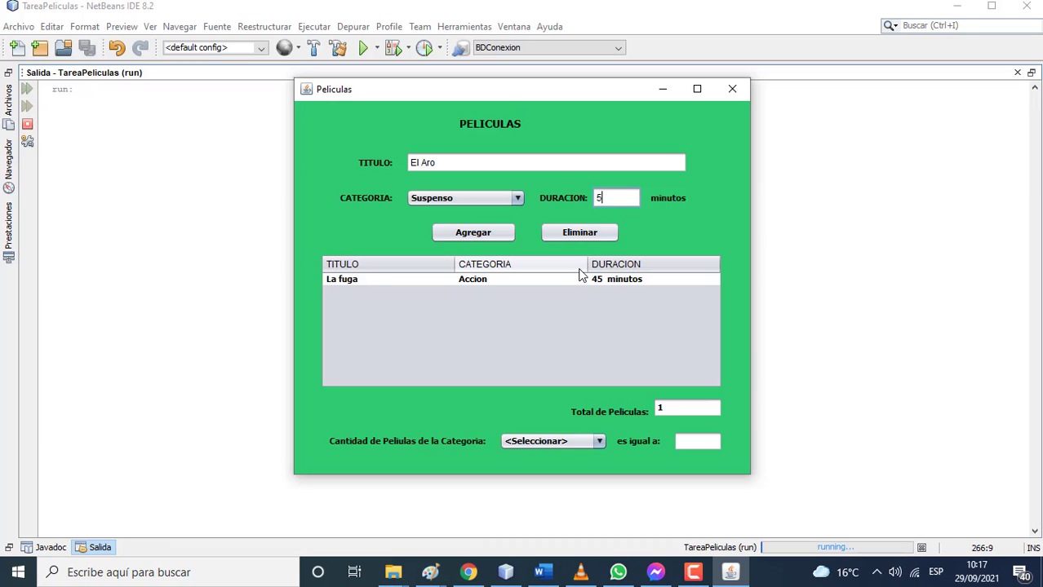
text(0)
click(481, 229)
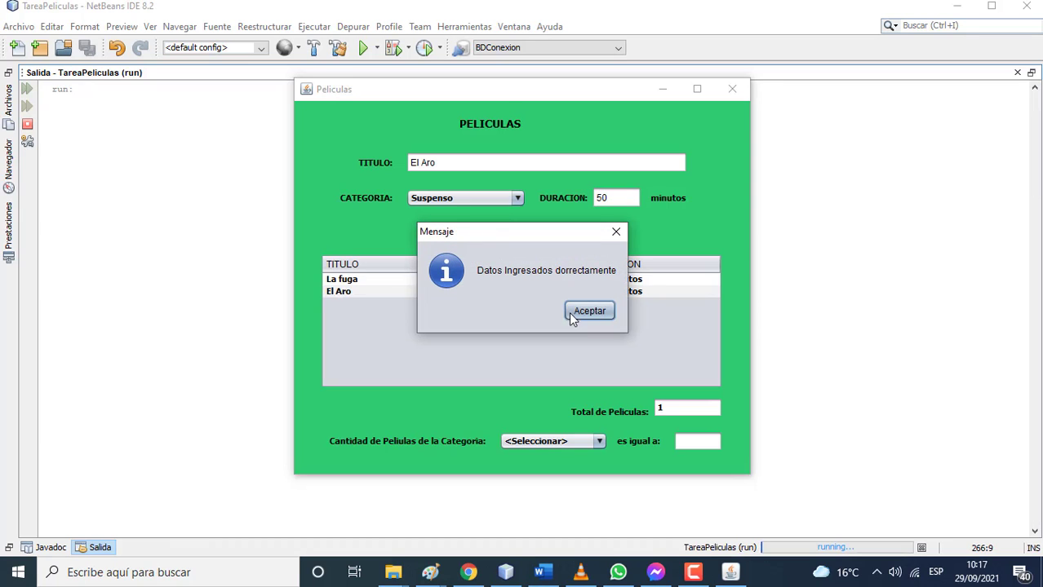
click(583, 313)
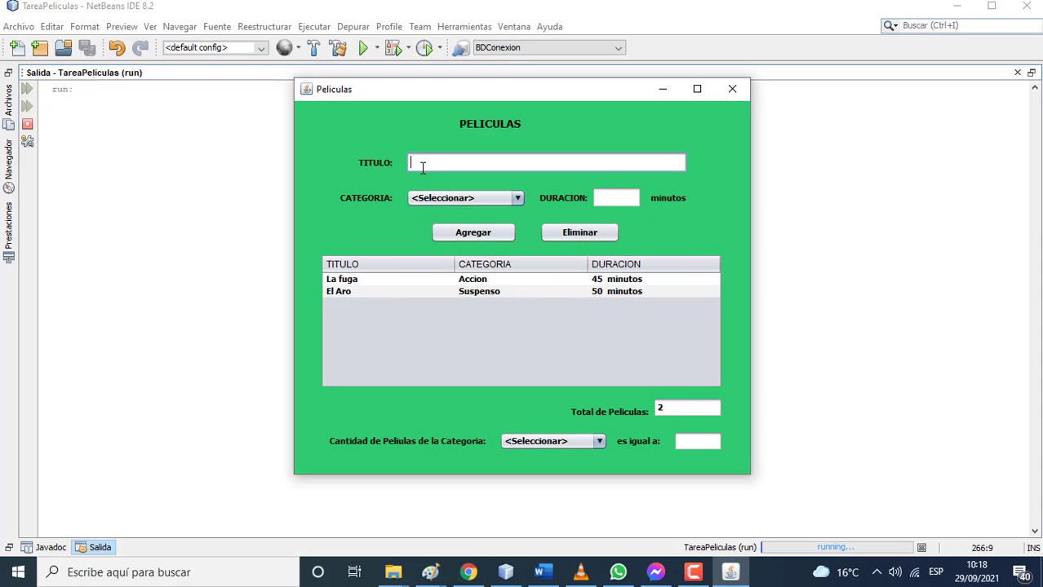
- Add the movie "Chucky i" in the Terror category with a duration of 45 minutes
text(Chucky i)
click(461, 198)
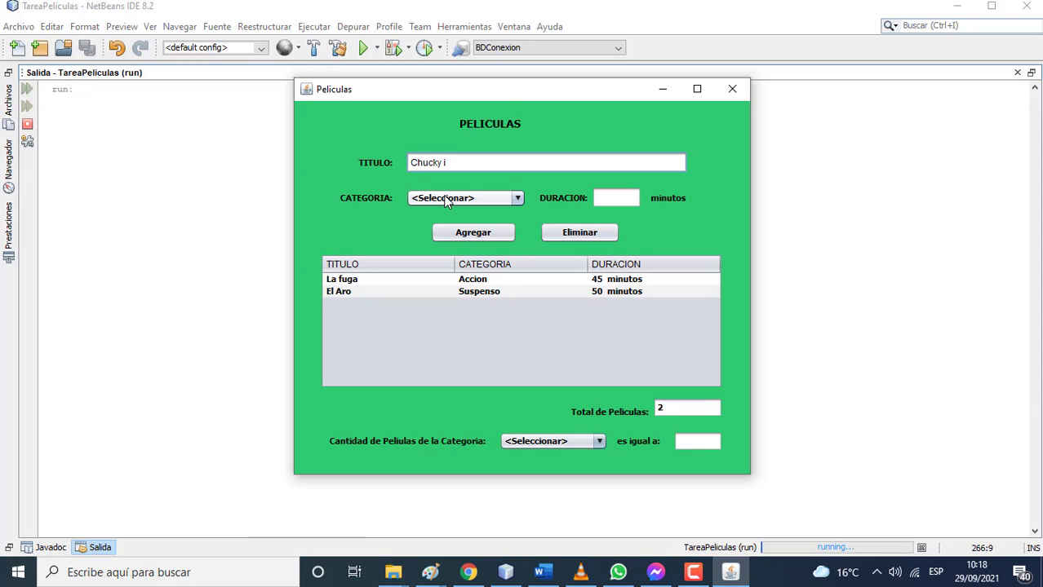
click(423, 283)
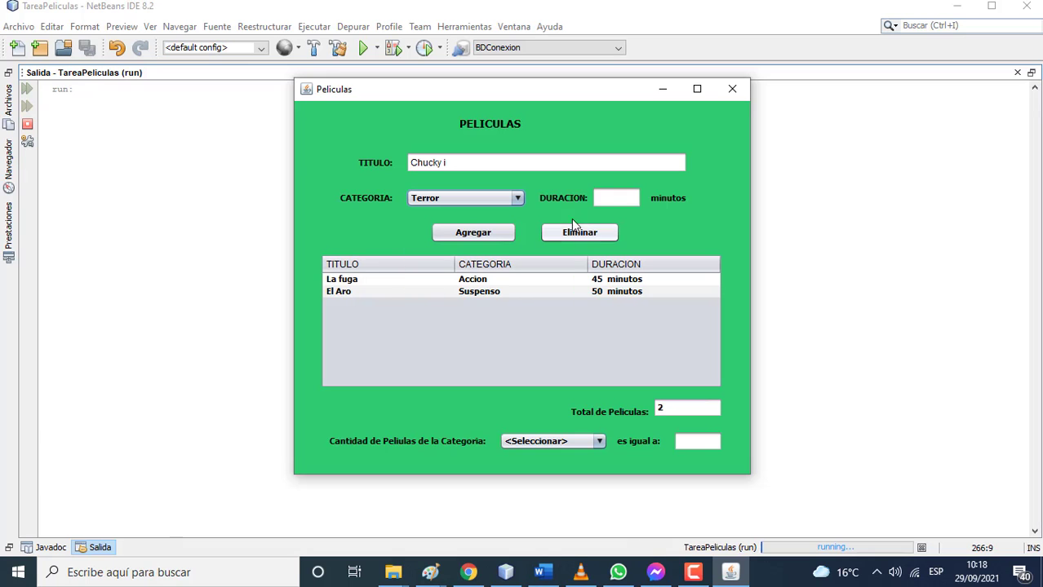
click(600, 198)
text(45)
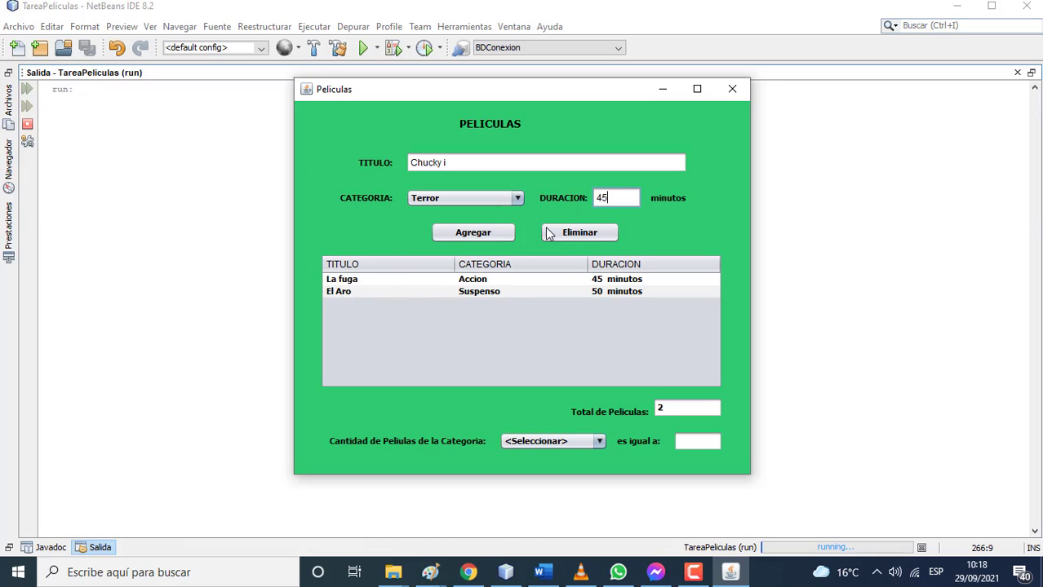
click(474, 238)
click(587, 311)
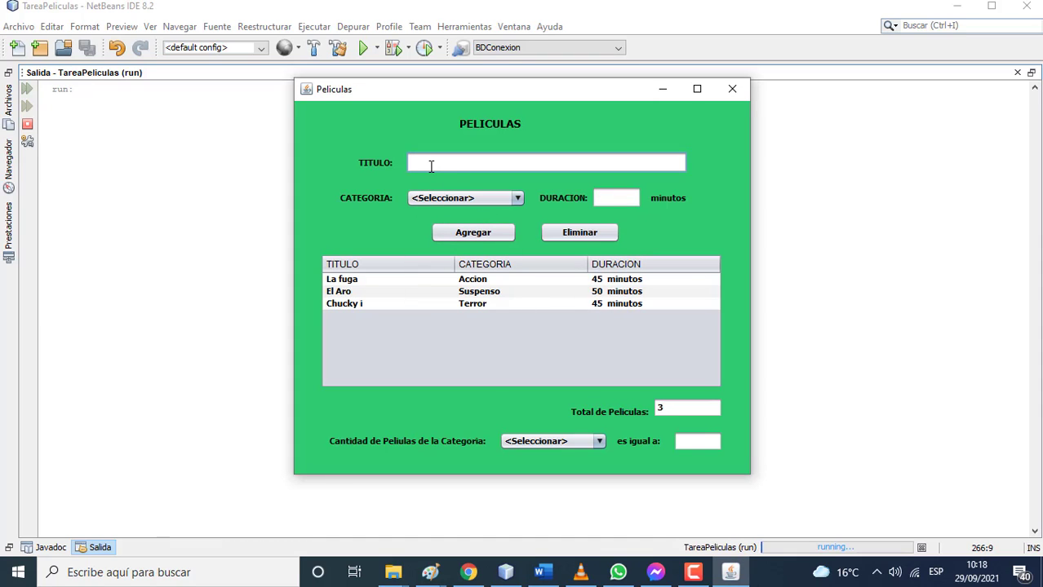
- Add the movie "Viernes 13" in the Terror category with a duration of 45 minutes
text(Viernes 13)
click(467, 195)
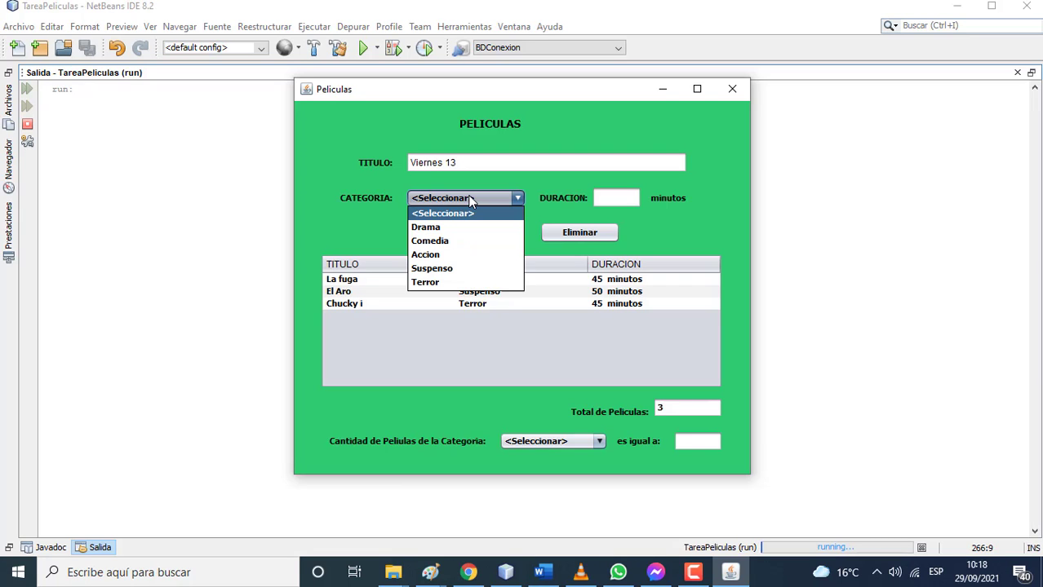
click(435, 279)
click(609, 198)
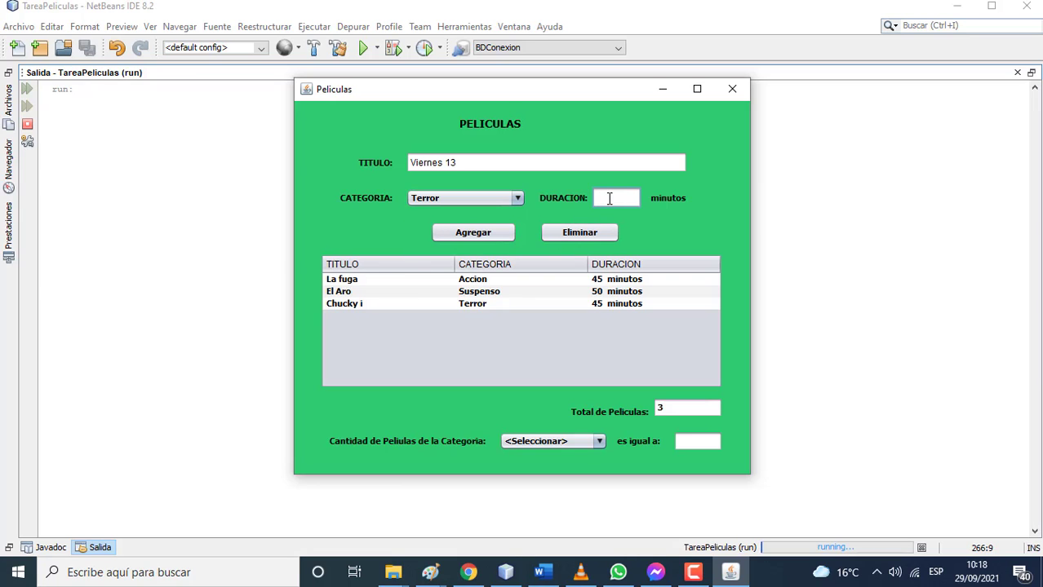
text(45)
click(467, 234)
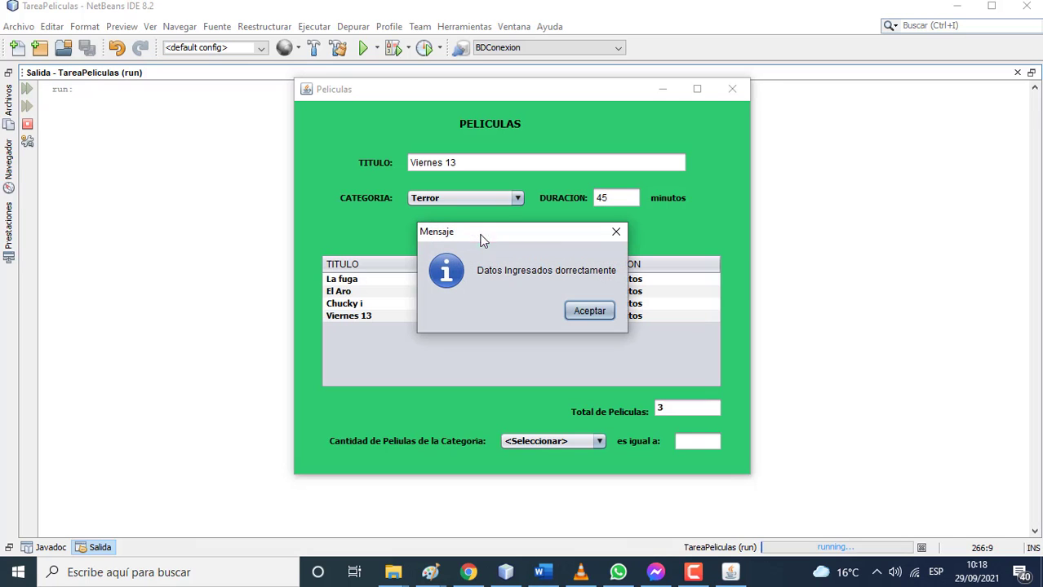
click(584, 310)
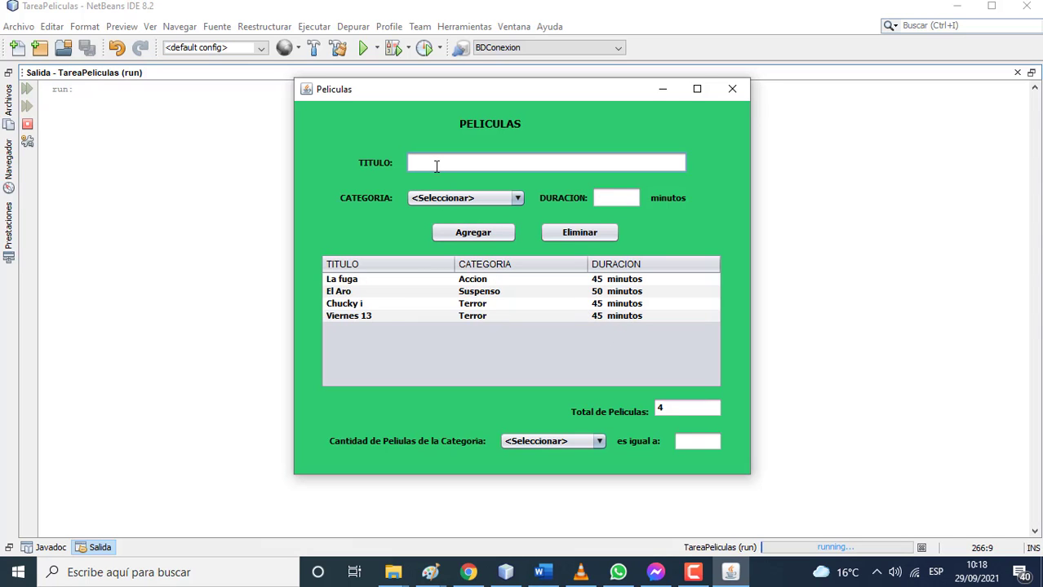
- Add the movie "Los tres chiflados" in the Comedia category with a duration of 56 minutes
text(Los tres chiflados)
click(484, 200)
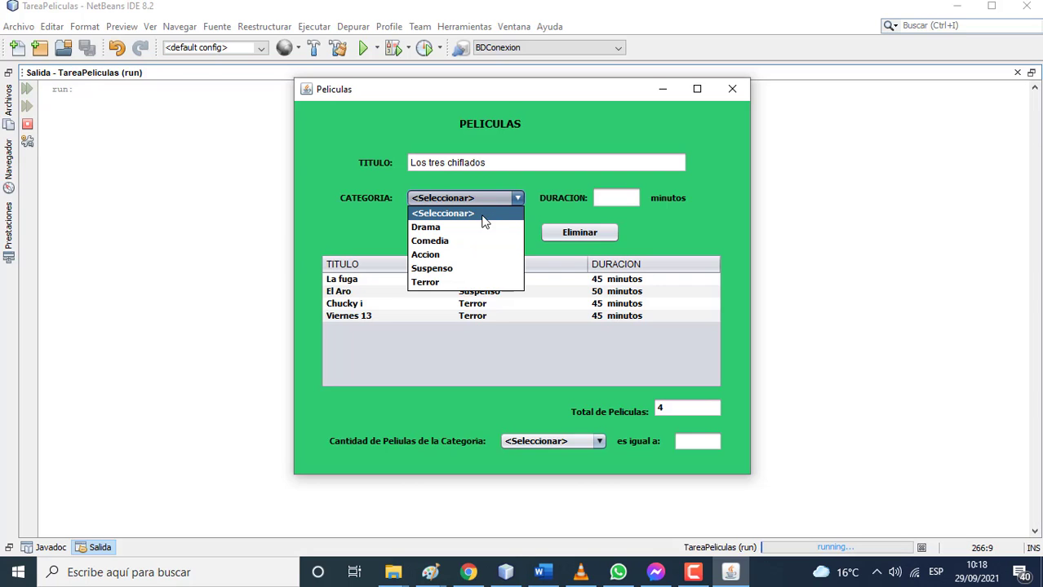
click(467, 241)
click(623, 197)
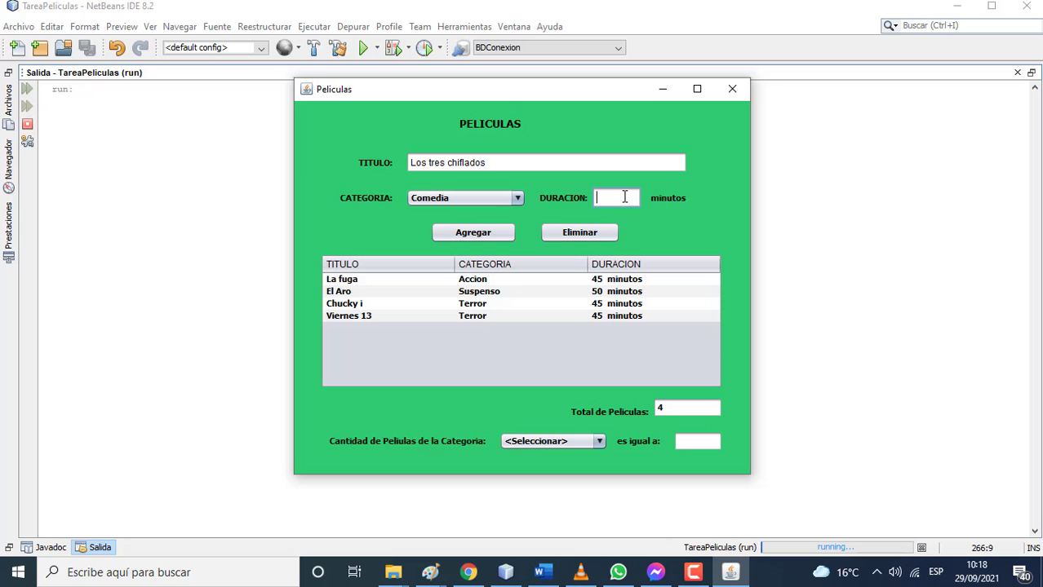
text(56)
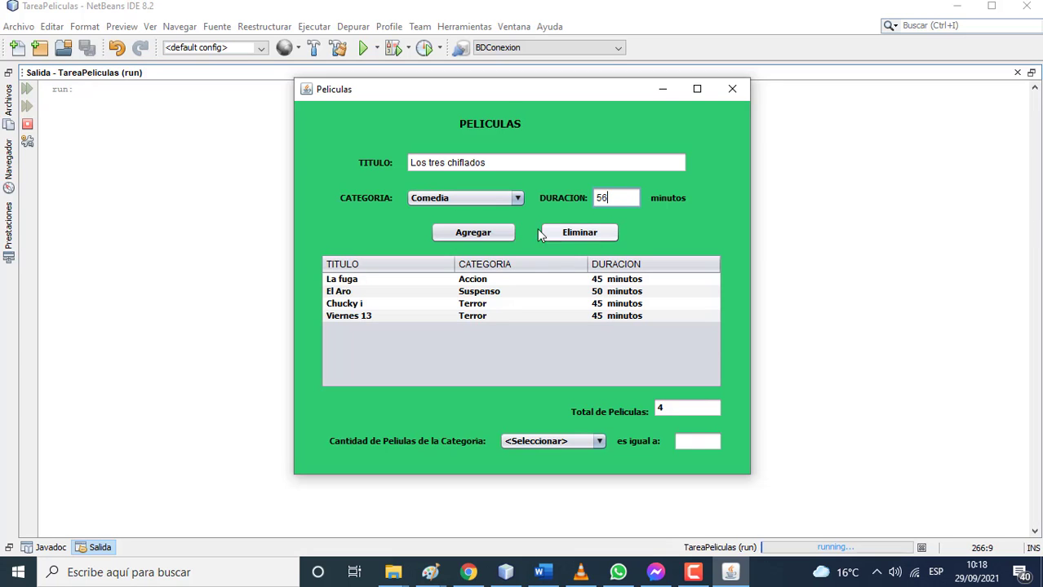
click(469, 233)
click(573, 309)
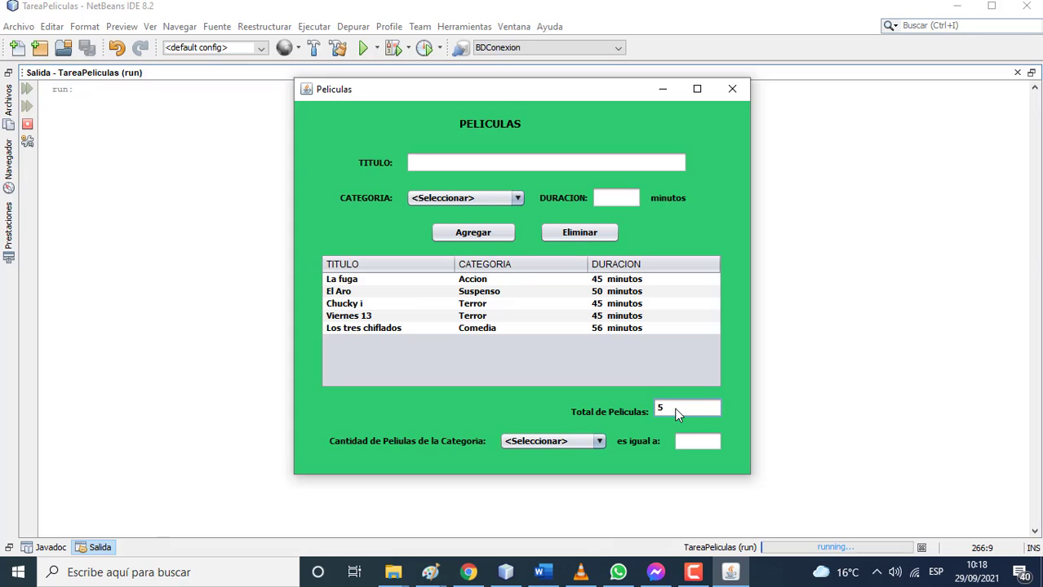
- Check the number of movies in the Terror category and in the Accion category
click(564, 444)
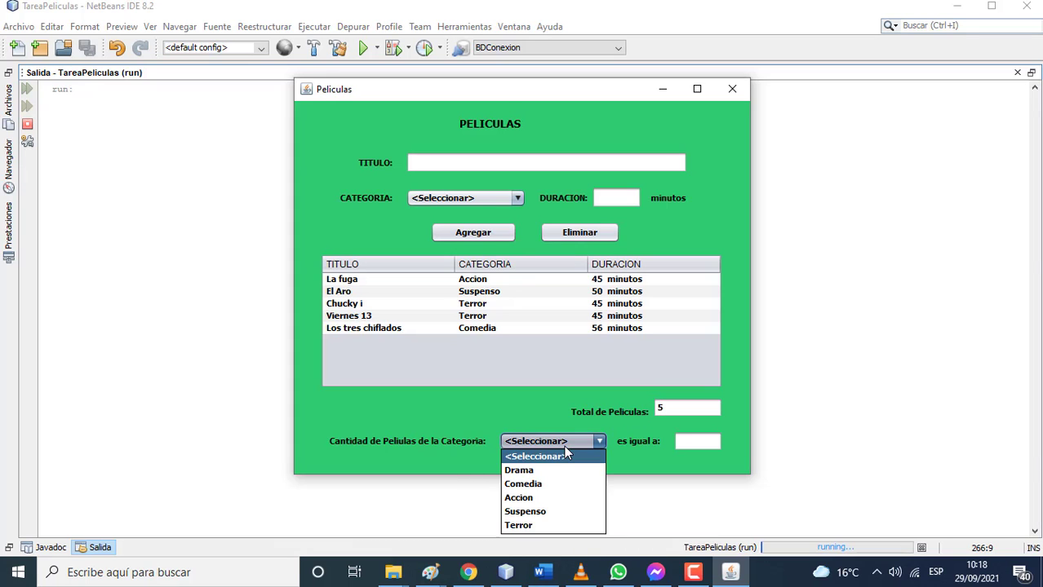
click(537, 525)
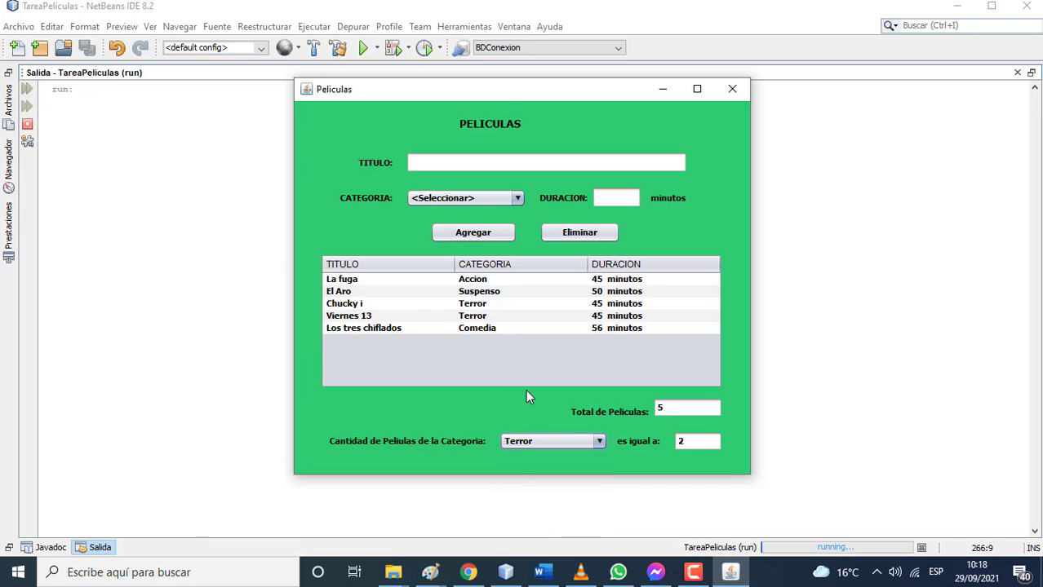
click(595, 441)
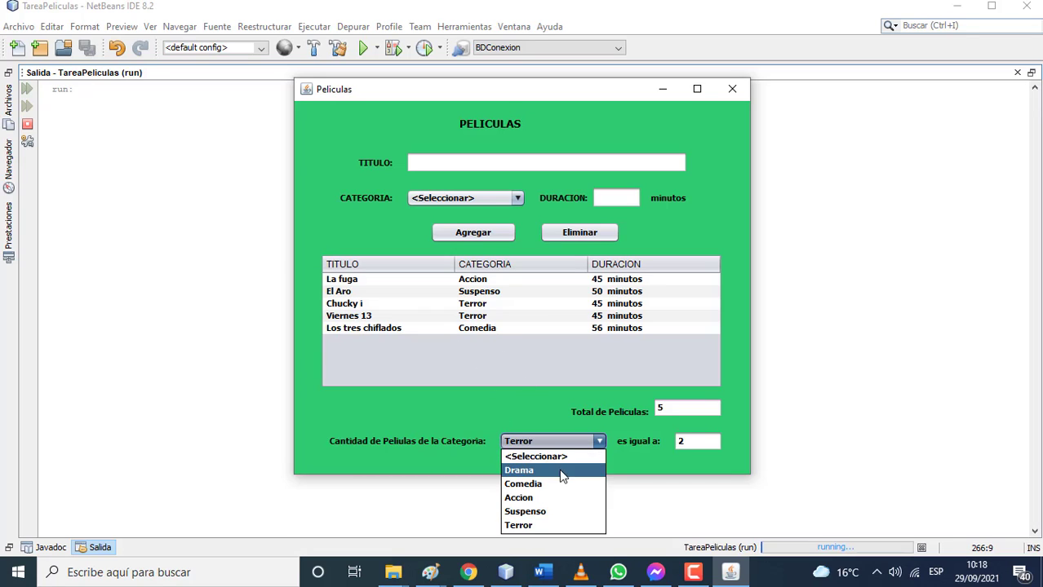
click(542, 497)
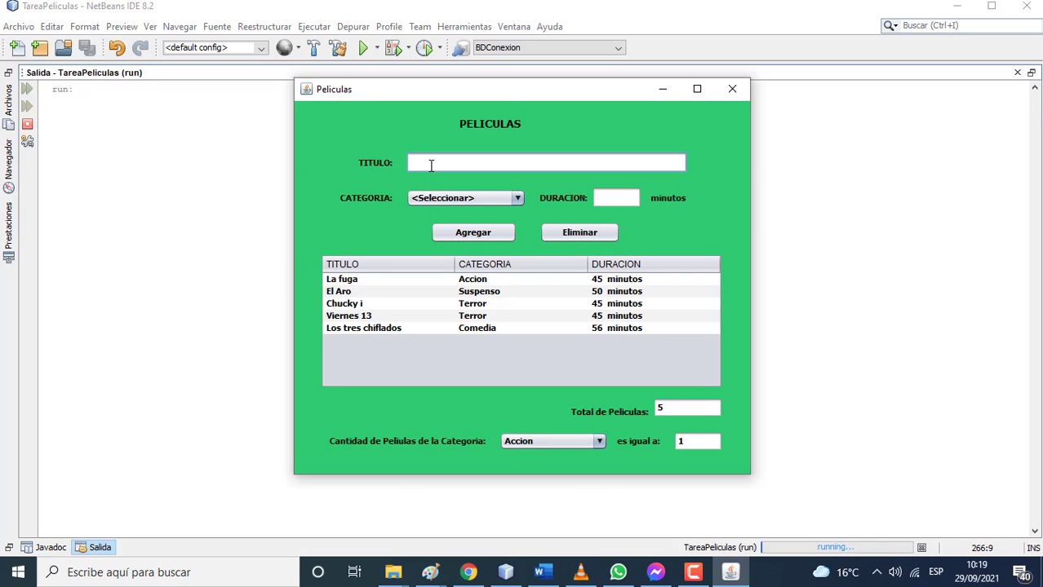
- Add the movie "El Forastero" in the Accion category with a duration of 45 minutes
text(El Forastero)
click(457, 199)
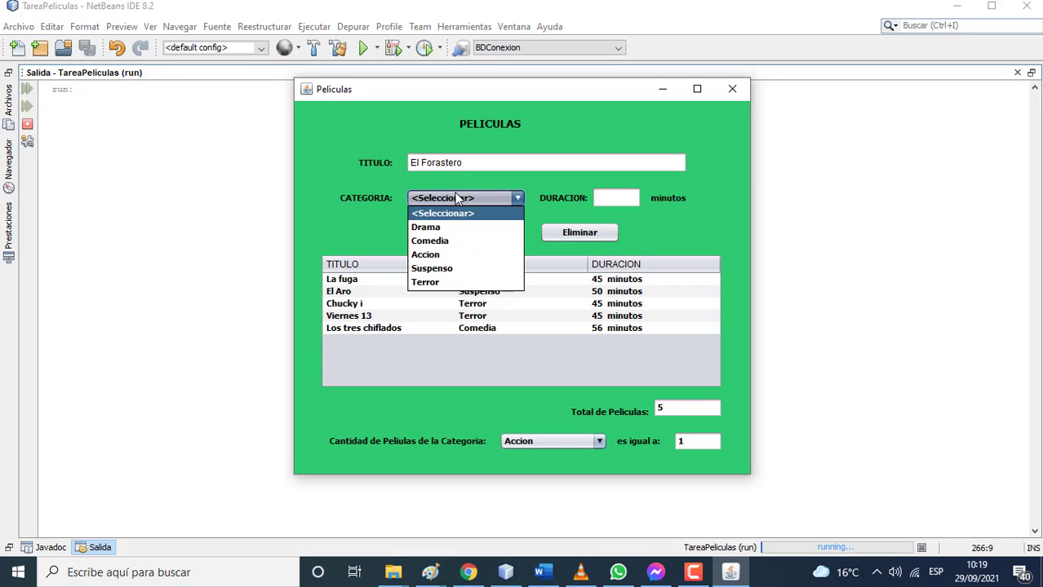
click(447, 255)
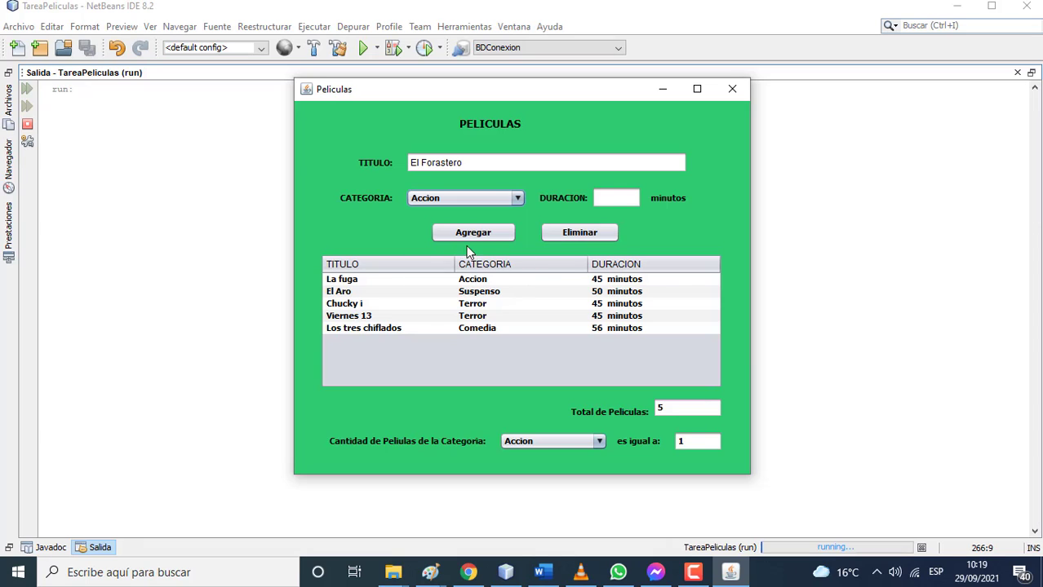
click(600, 201)
text(45)
click(499, 233)
click(584, 308)
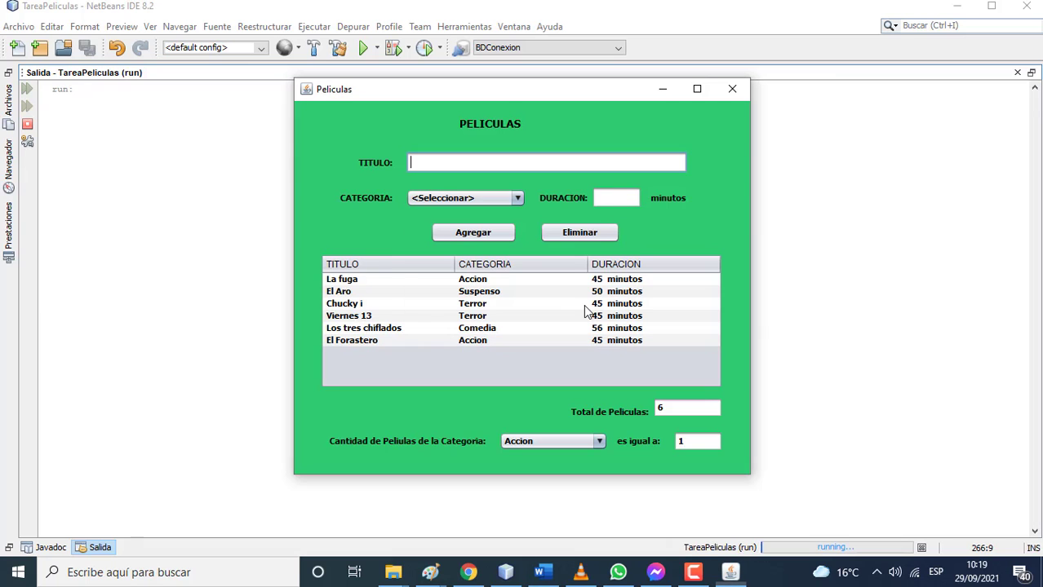
- Recheck the movie counts per category for Suspenso, Accion and Terror
click(599, 441)
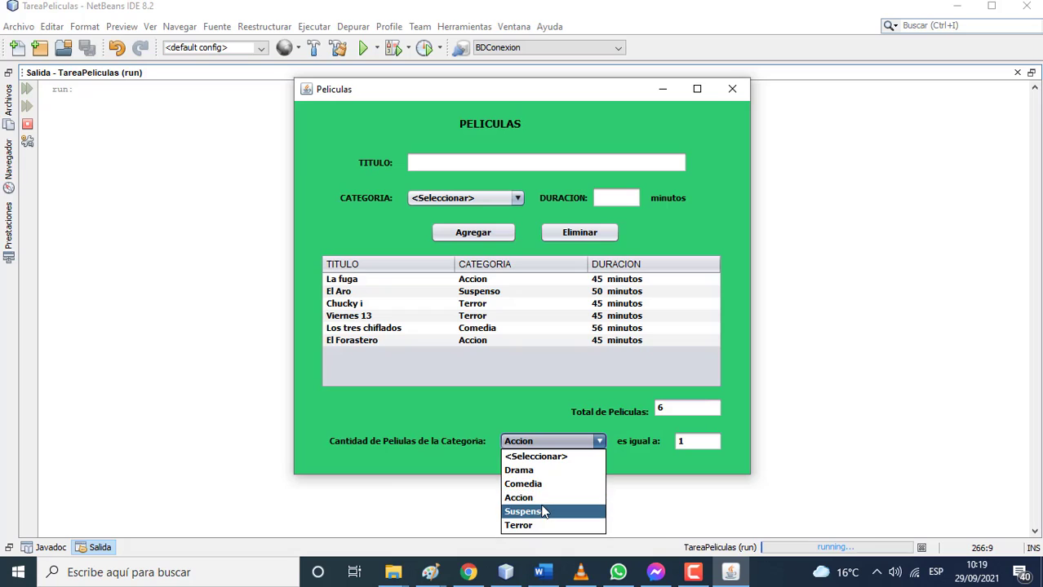
click(543, 512)
click(593, 444)
click(541, 497)
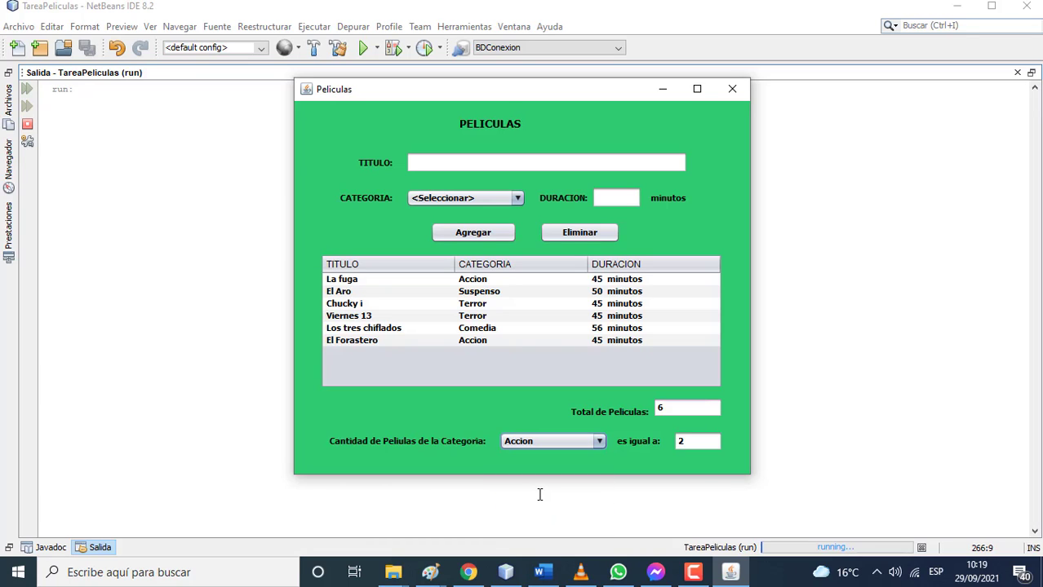
click(598, 443)
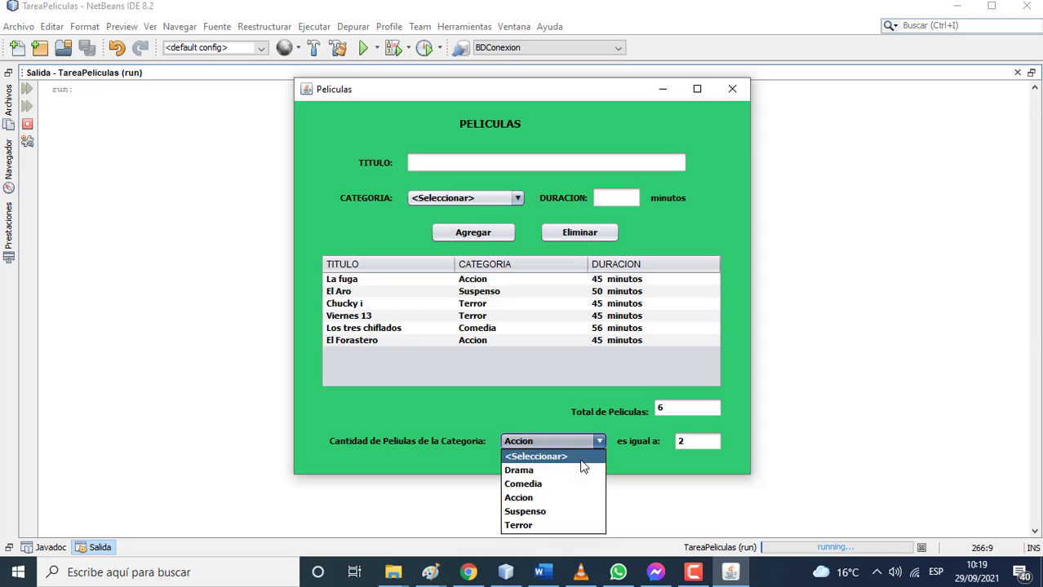
click(529, 523)
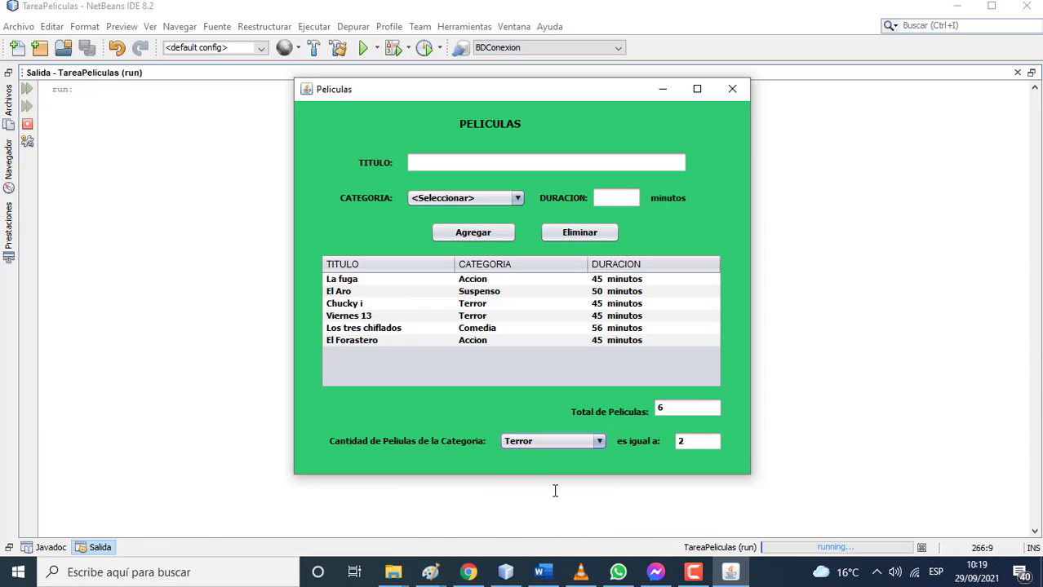
- Check the number of movies in the Suspenso category and try to delete a movie without selecting a row
click(598, 443)
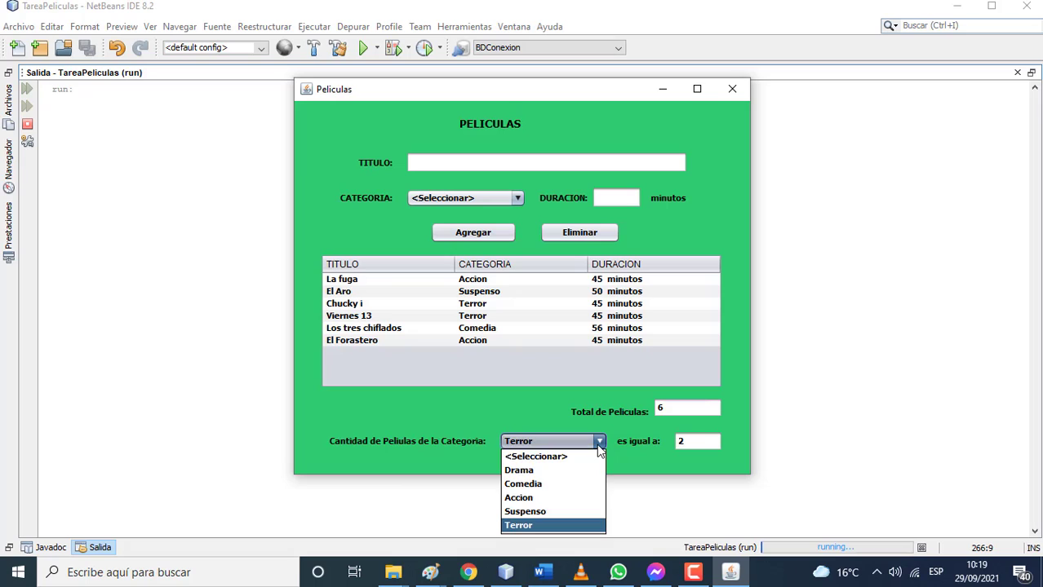
click(538, 512)
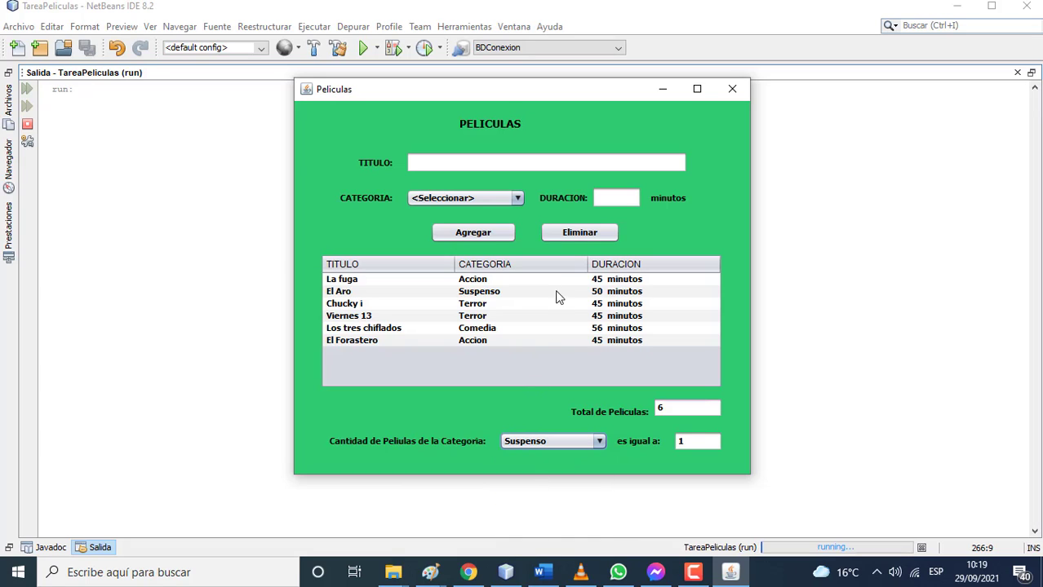
click(556, 236)
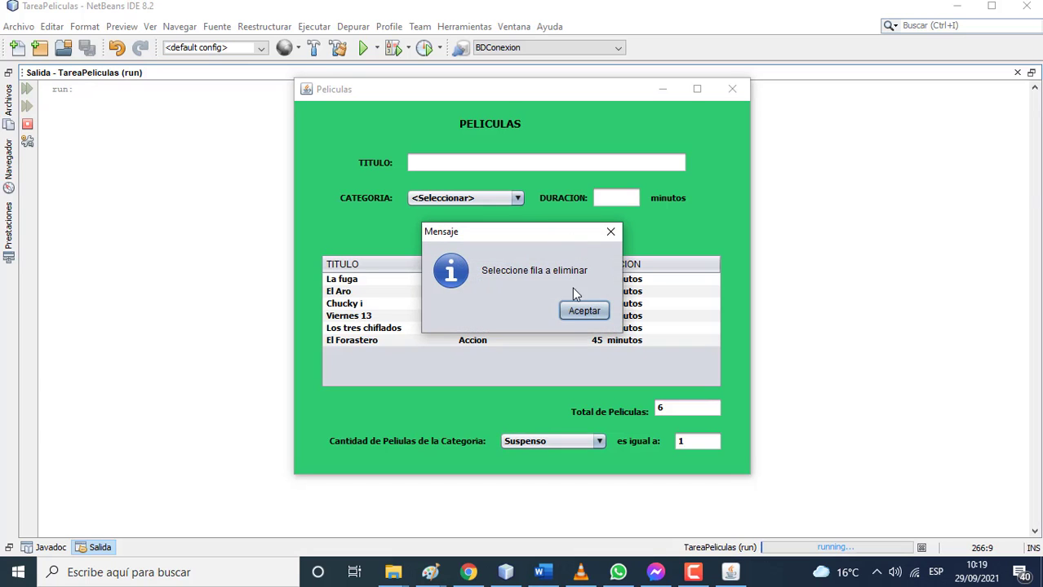
click(581, 312)
- Delete the movies "La fuga" and "El Aro" from the table
click(487, 281)
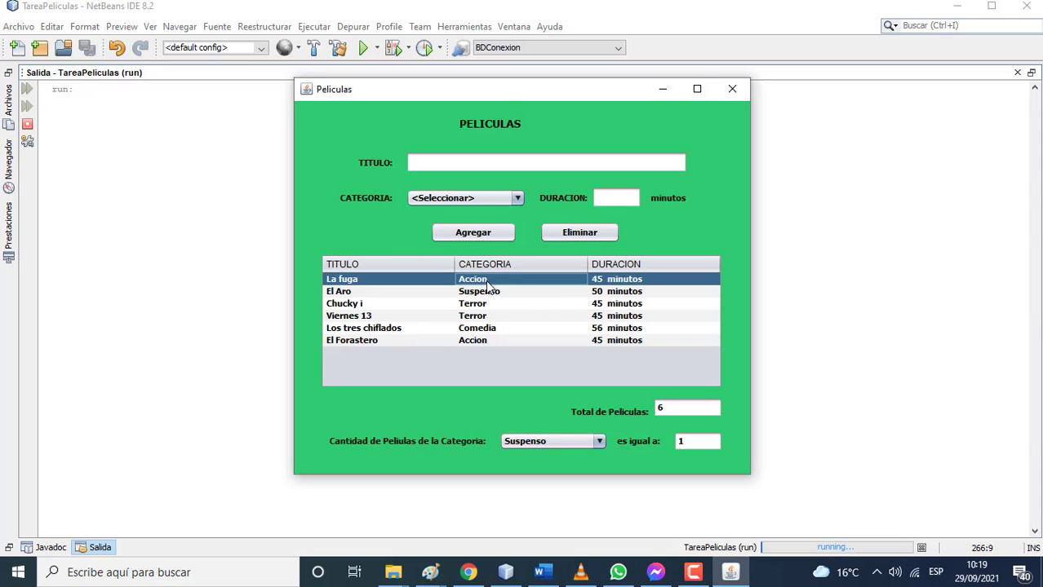
click(562, 233)
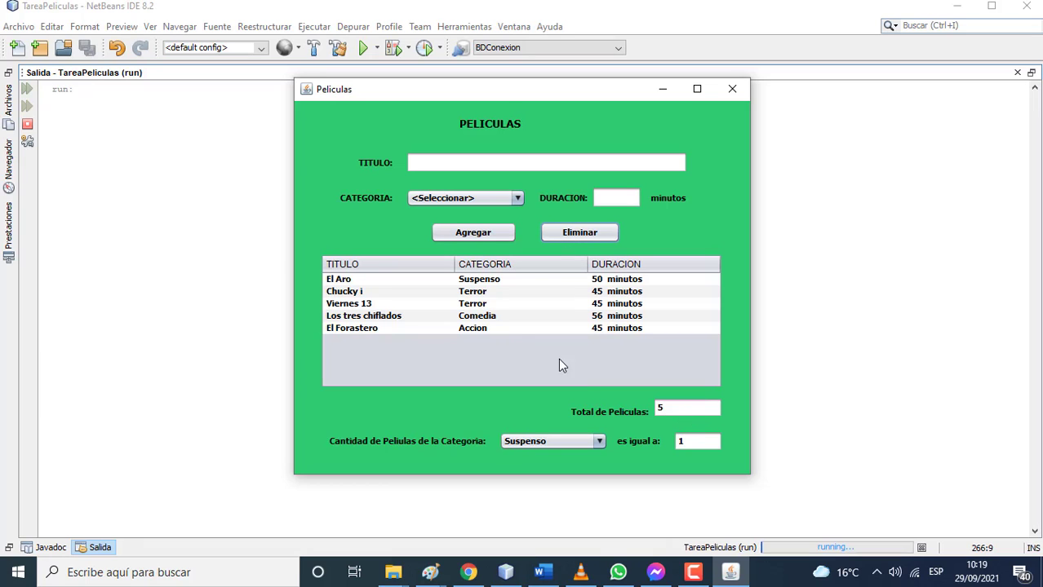
click(485, 280)
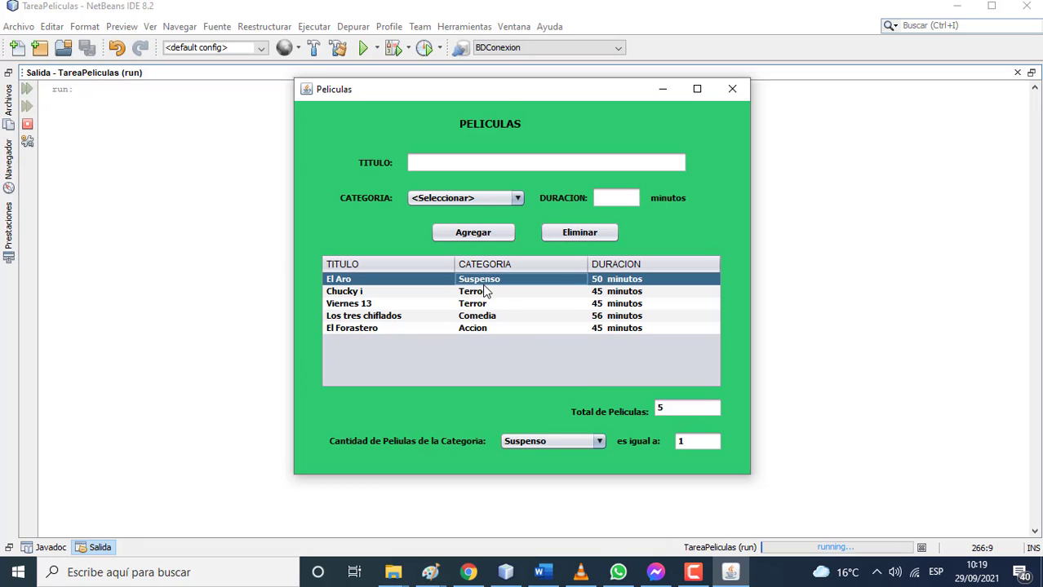
click(558, 234)
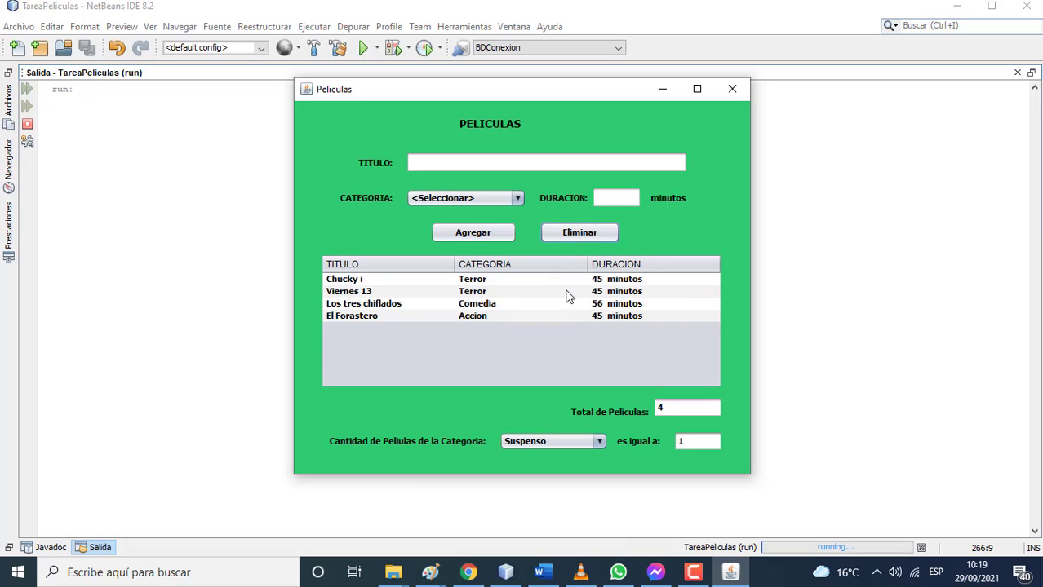
- Check the number of movies in the Terror category and in the Suspenso category
click(598, 441)
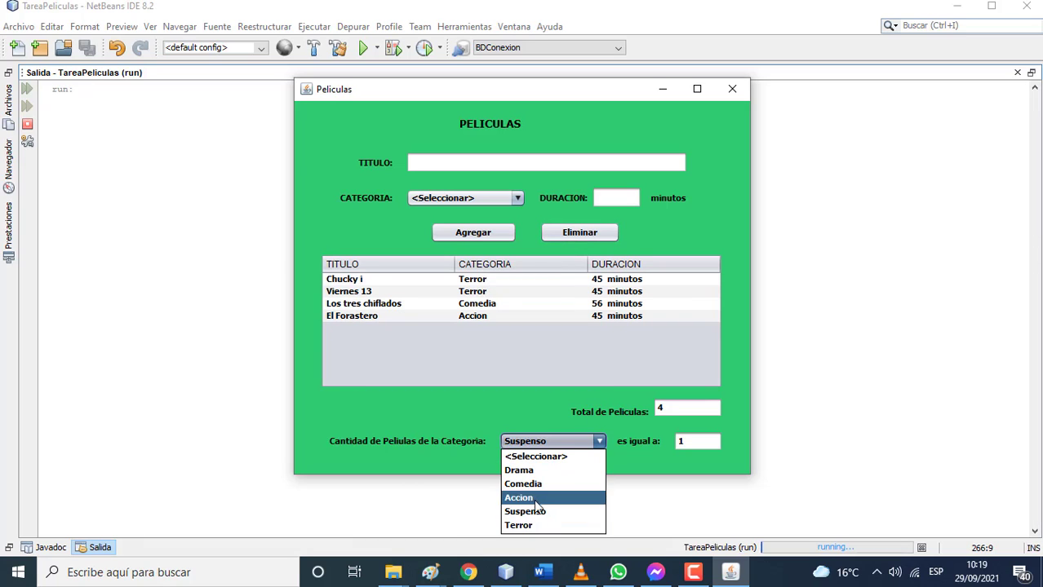
click(524, 526)
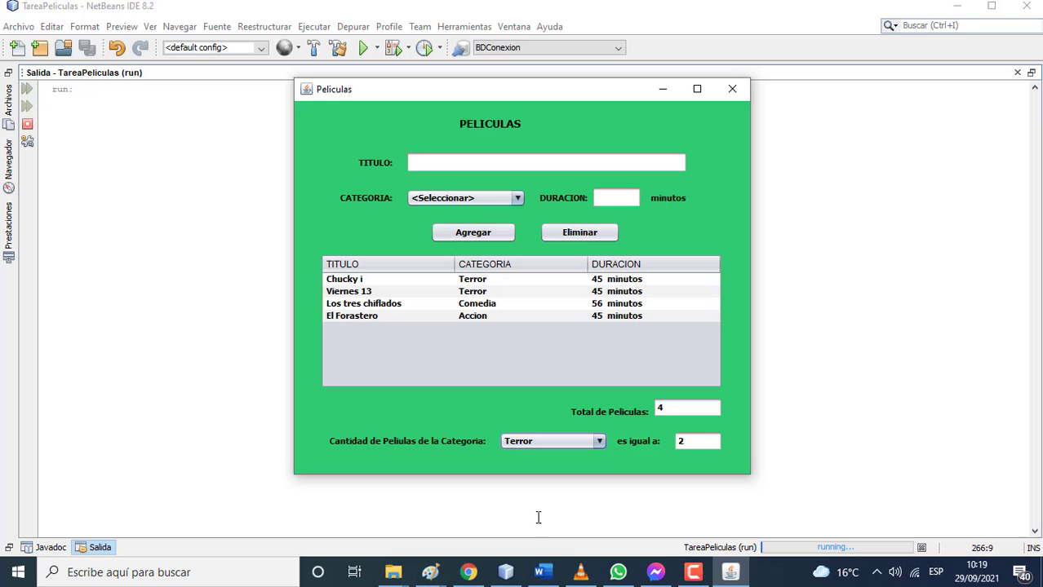
click(599, 442)
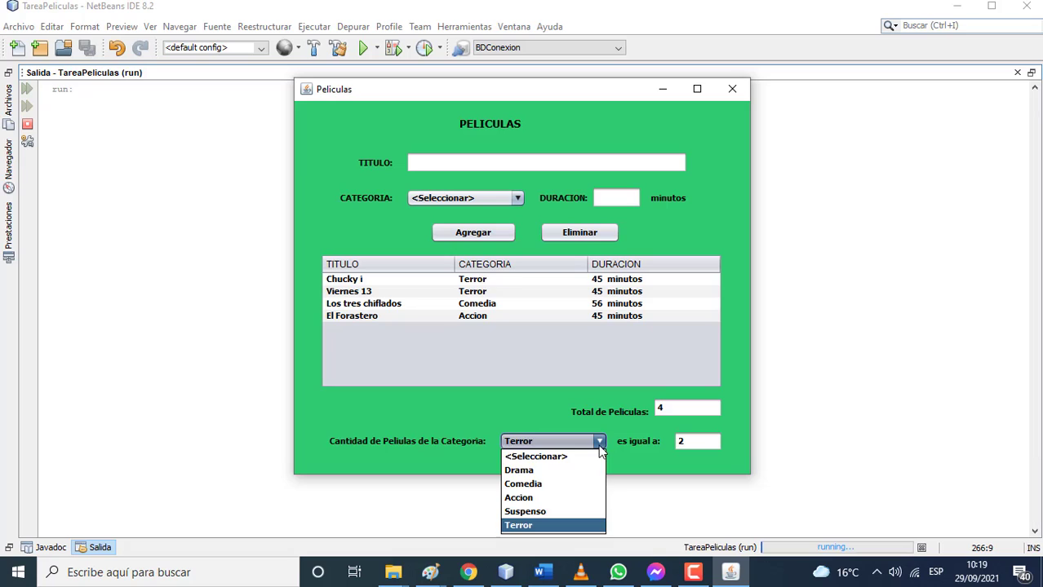
click(535, 512)
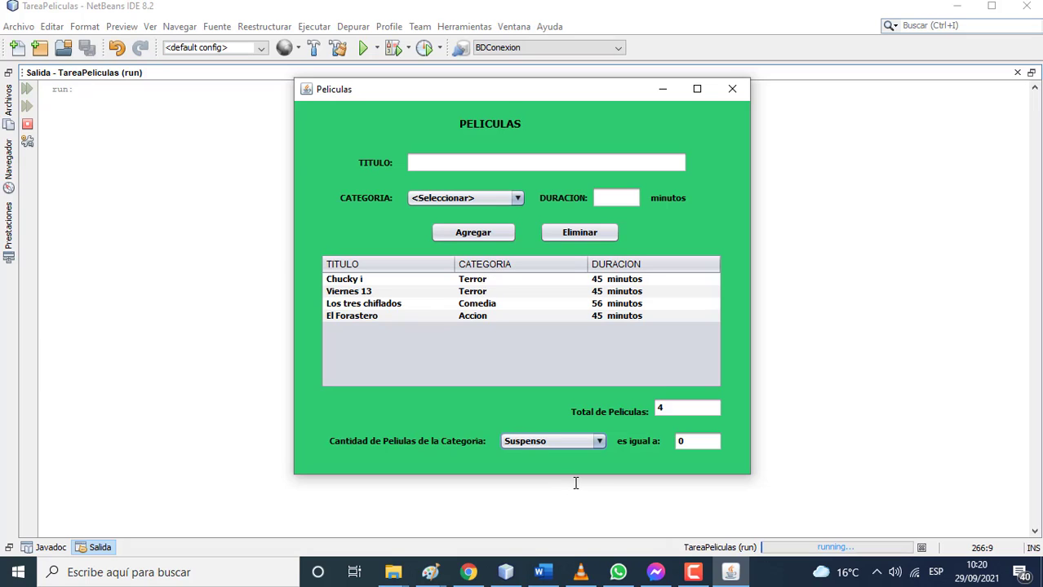
- Delete the movie "Chucky i" from the table and check the movie counts for the Terror and Comedia categories
click(479, 284)
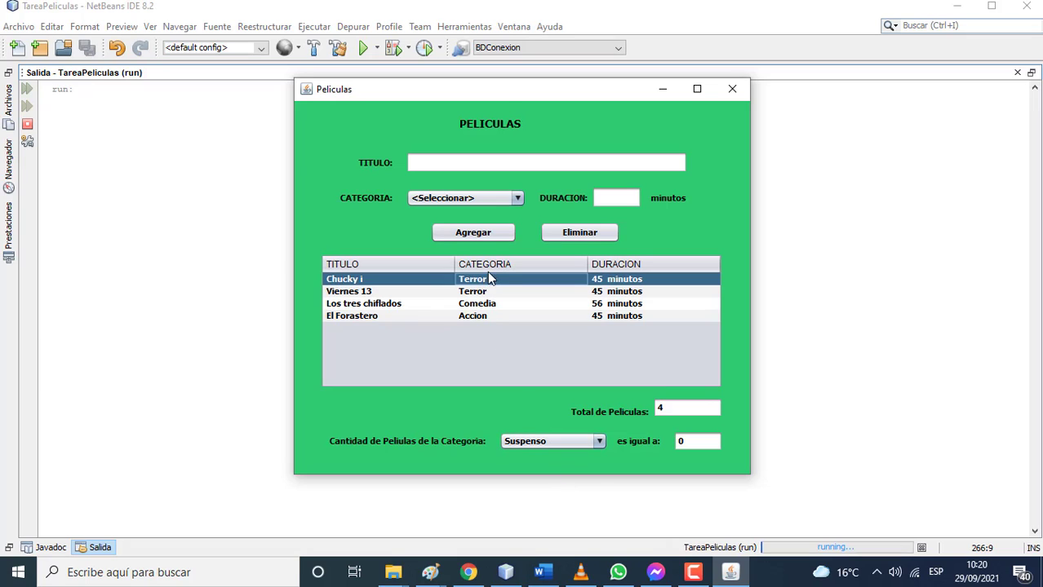
click(549, 232)
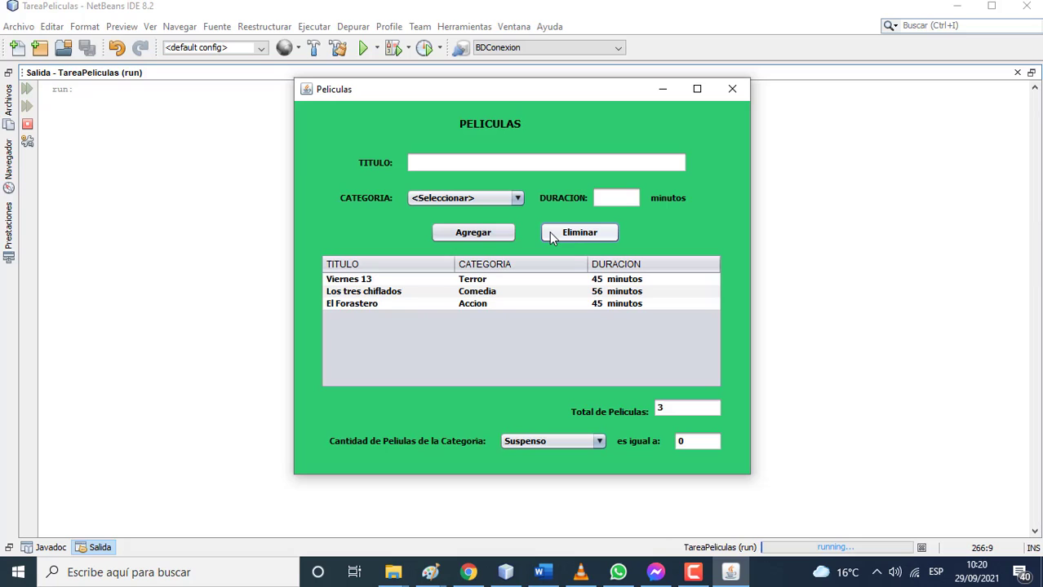
click(599, 442)
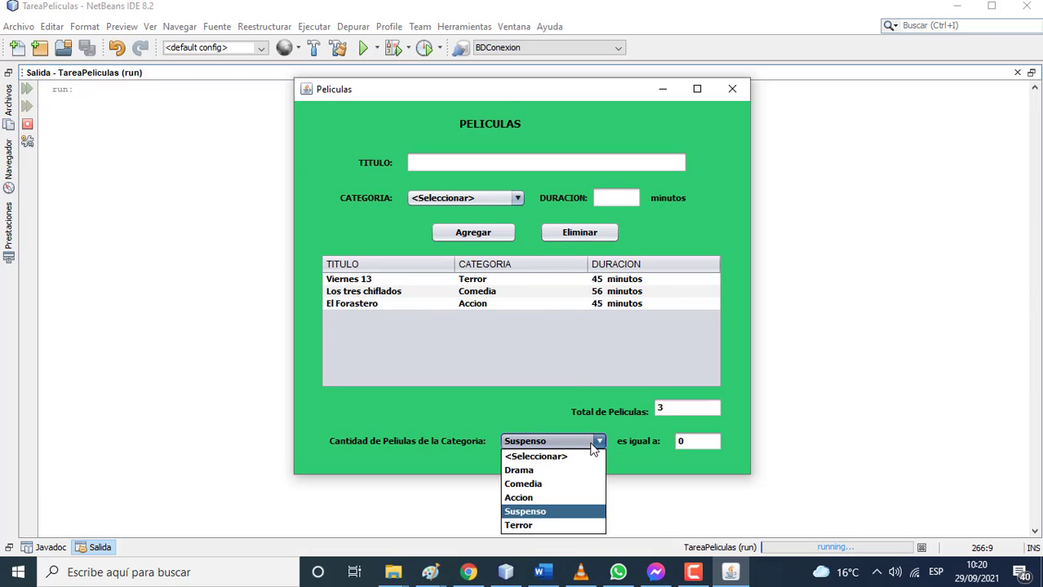
click(542, 525)
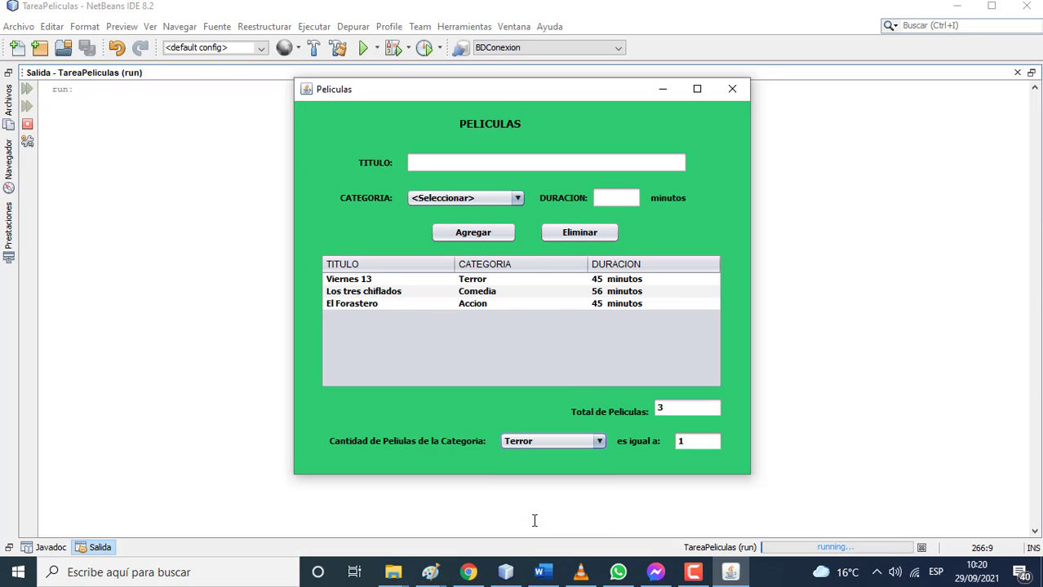
click(596, 441)
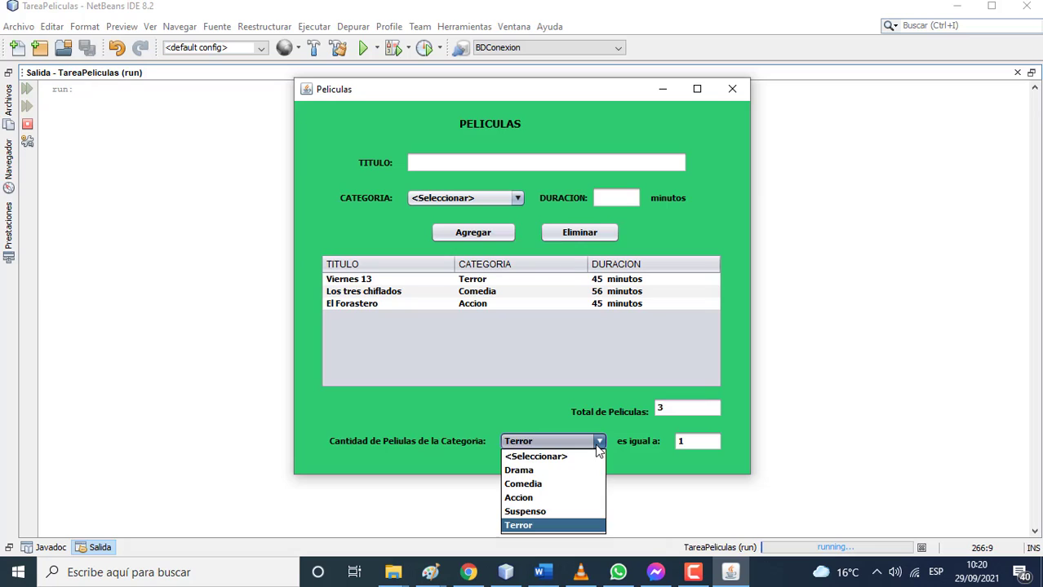
click(563, 482)
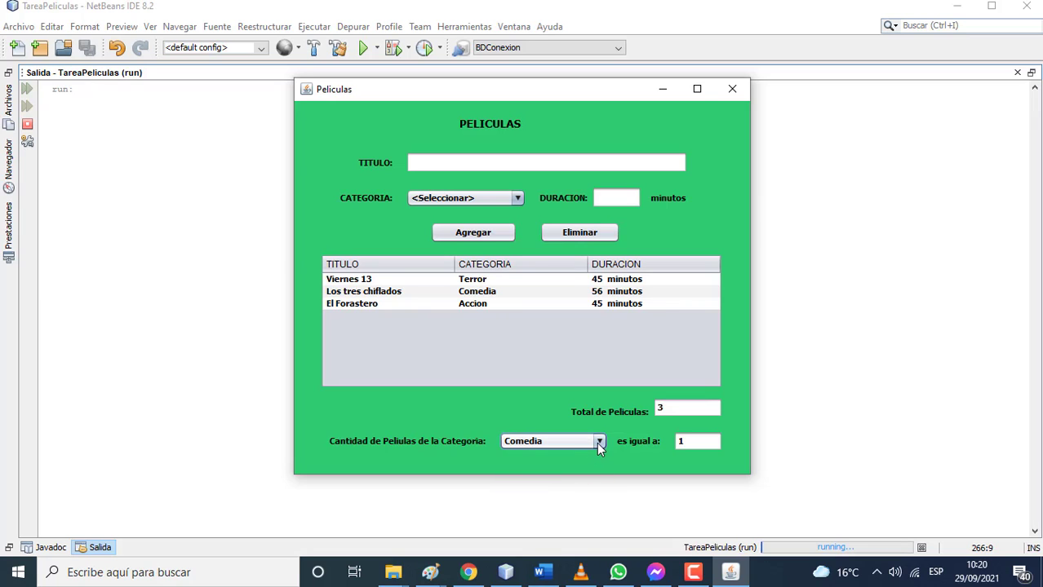